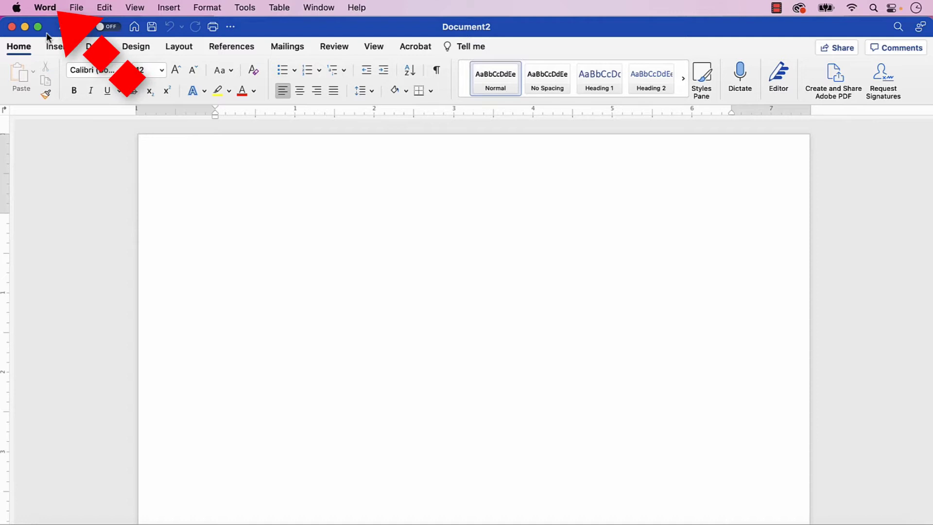
Step: Open Word's Preferences window from the Word application menu
left_click(48, 12)
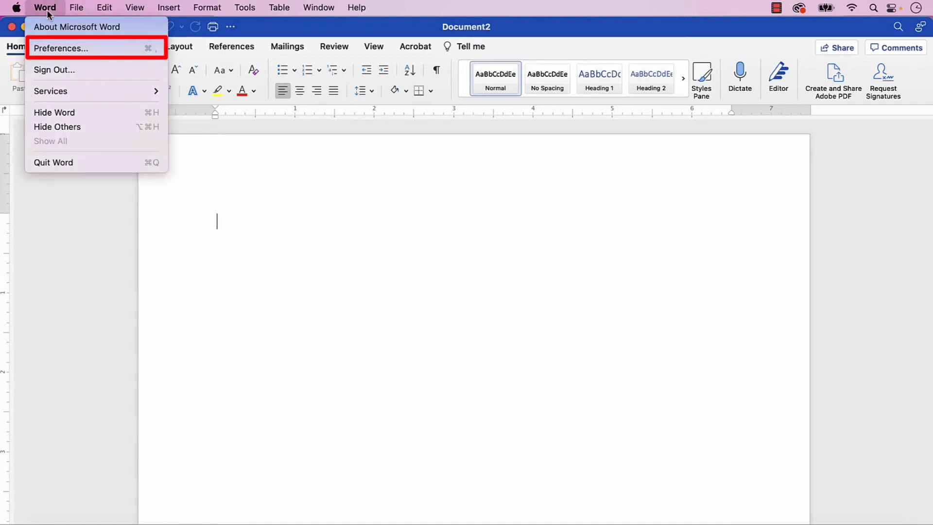
left_click(45, 48)
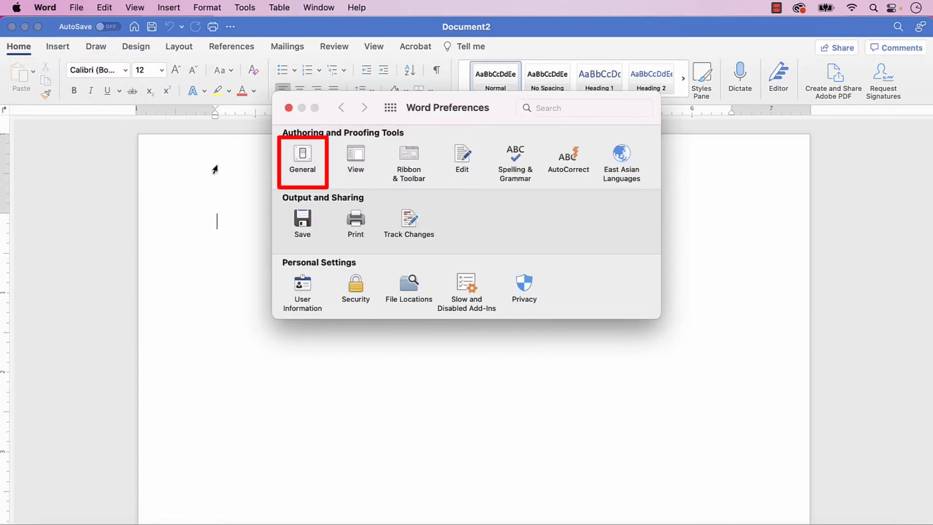
Step: In General preferences, set 'Show measurement in units of' to Centimeters
left_click(304, 159)
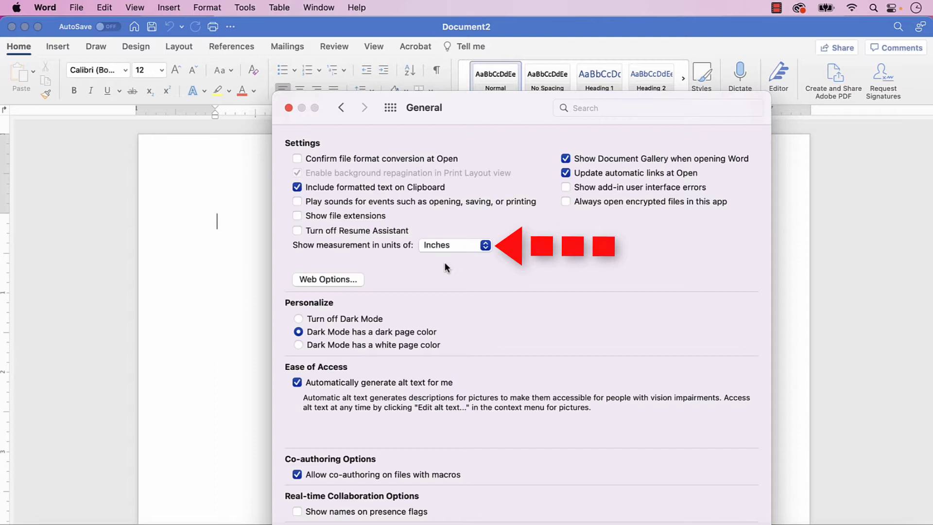
left_click(484, 247)
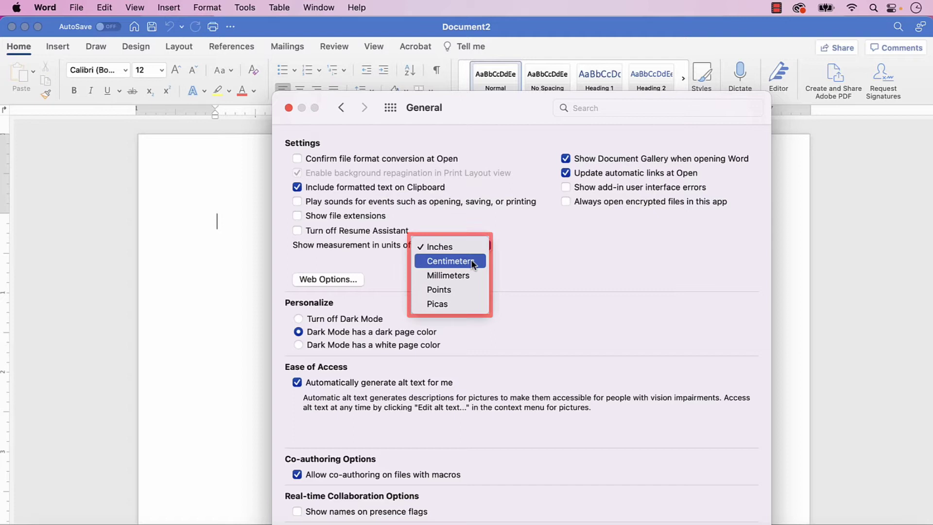
left_click(473, 262)
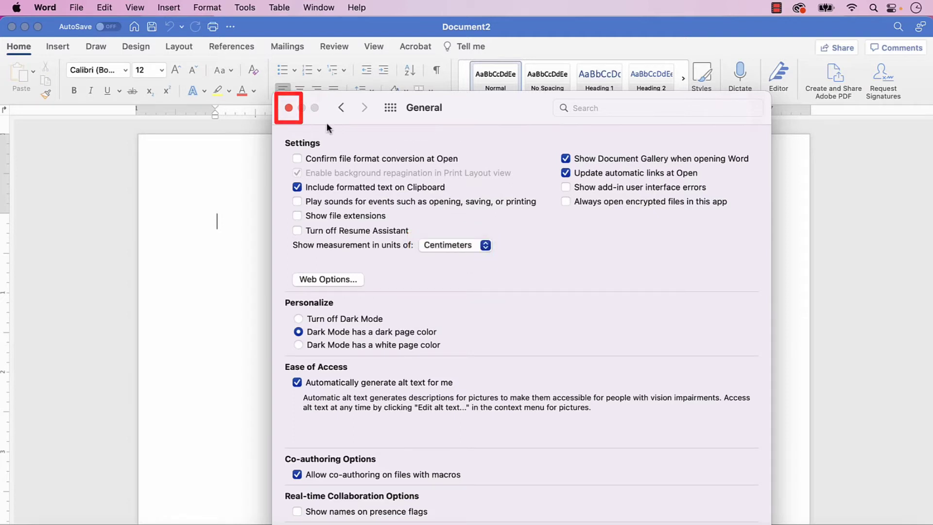
Step: Close the Word Preferences window to see the ruler in centimeters
left_click(288, 107)
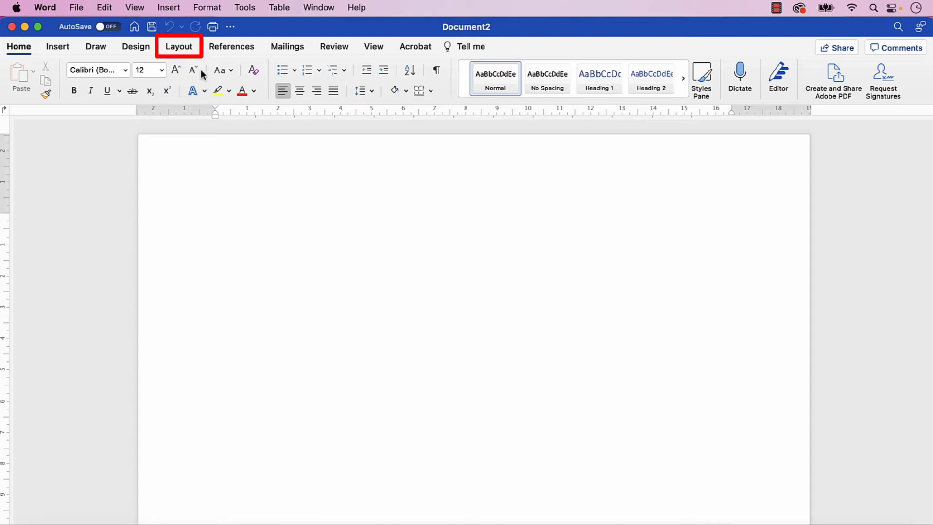
Step: On the Layout tab, check the centimeter margin presets and close them unchanged
left_click(188, 49)
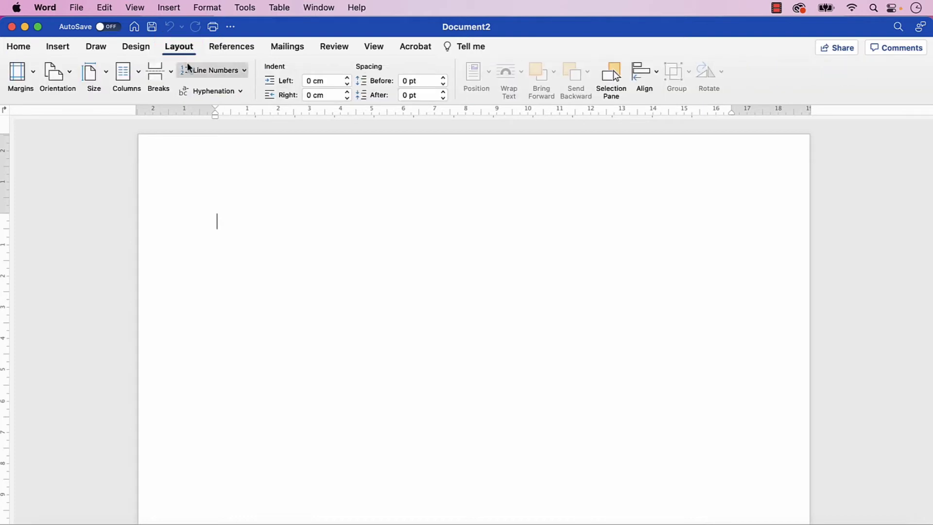
left_click(34, 77)
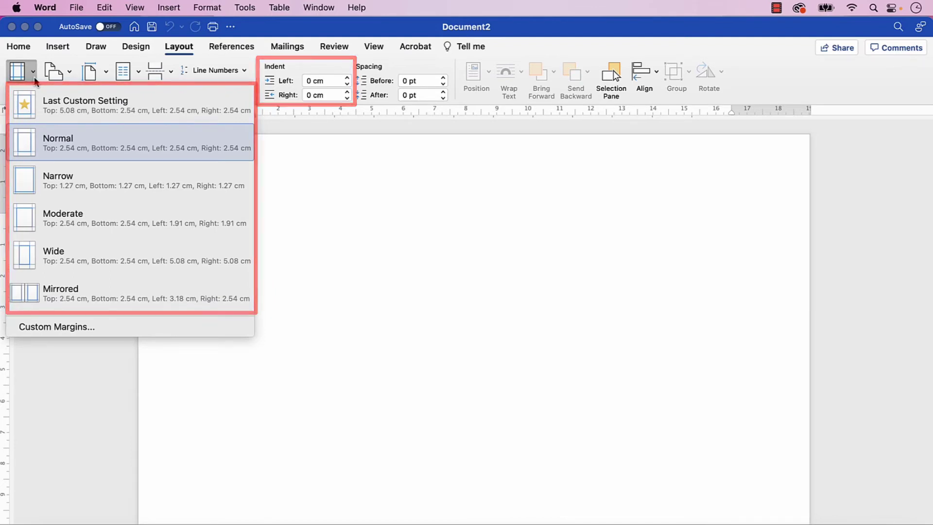
left_click(39, 55)
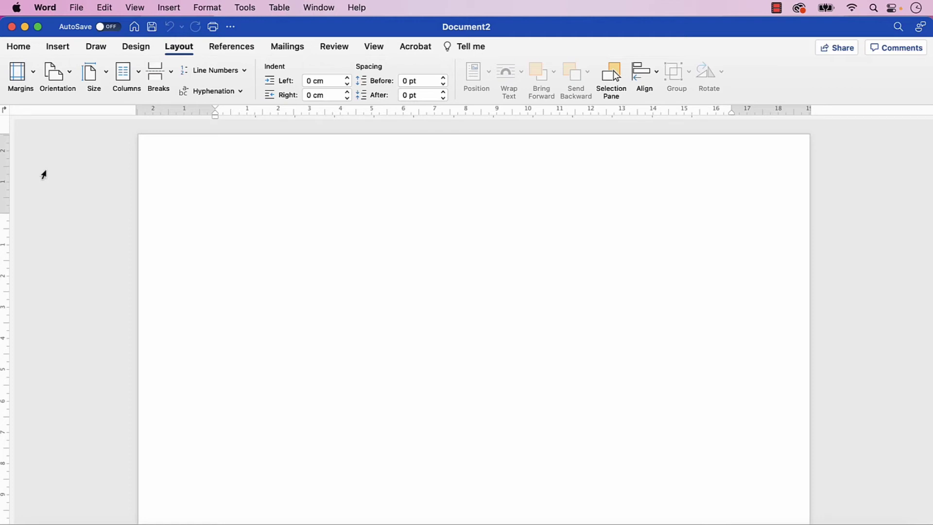
Step: Open the Document dialog's Margins tab with Cmd+Option+Shift+D
key("super+alt+shift+d")
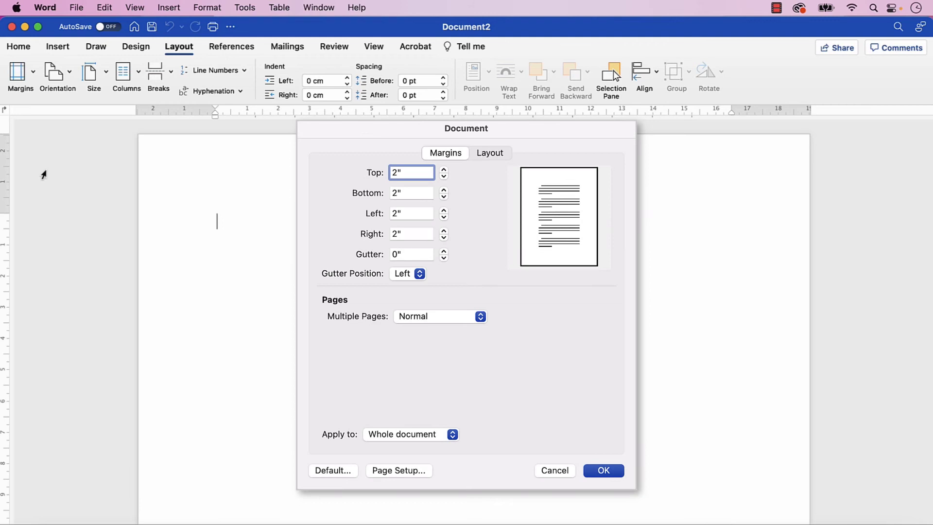